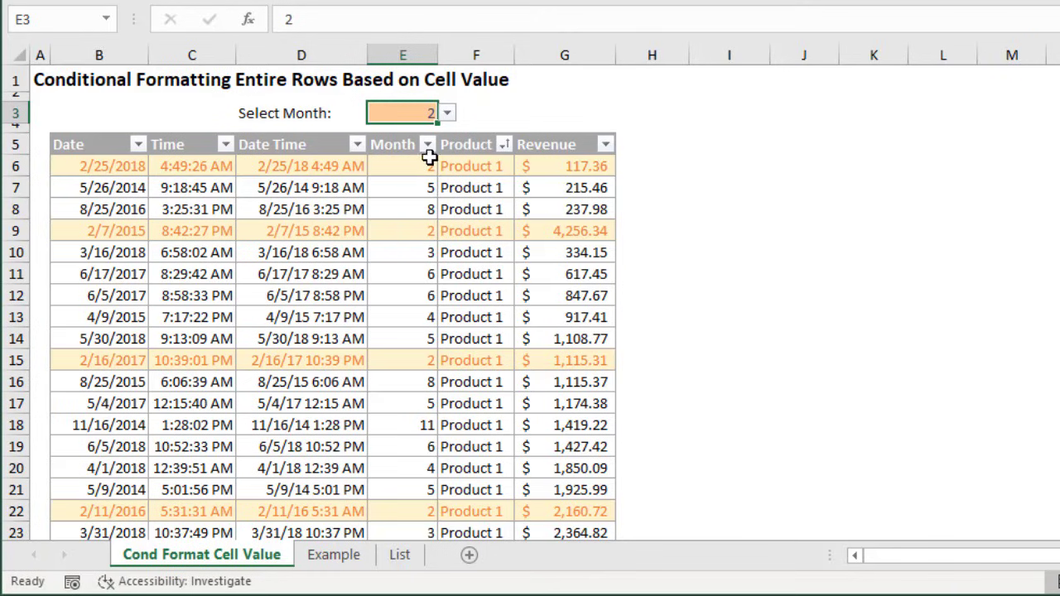
Step: Choose 6 from the Select Month dropdown in E3 to highlight rows 11, 12 and 19
click(447, 114)
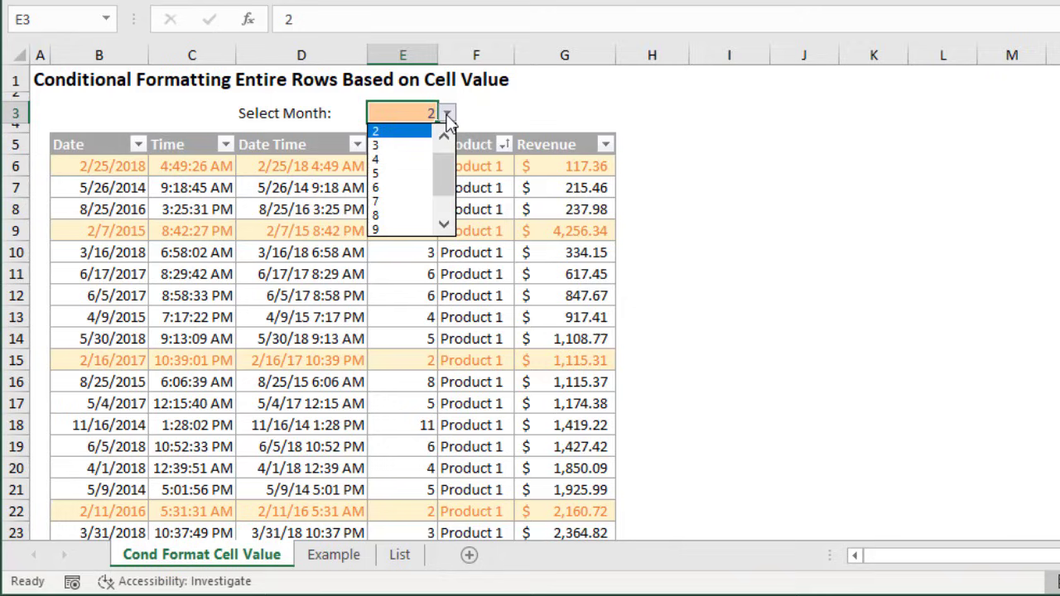
click(398, 189)
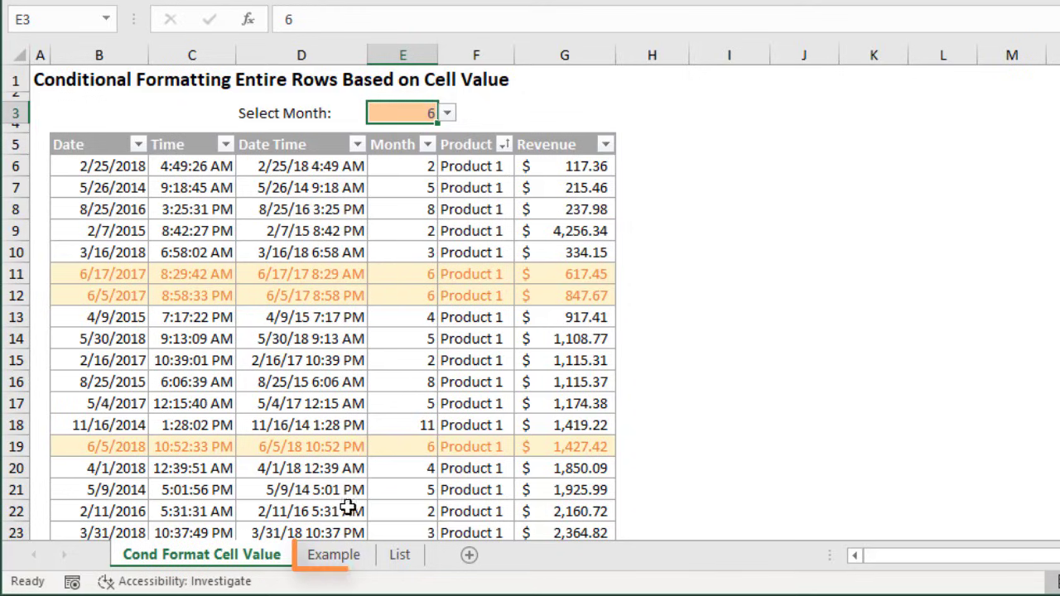
Step: On the Example sheet, select E6 and open Conditional Formatting > Manage Rules
click(345, 559)
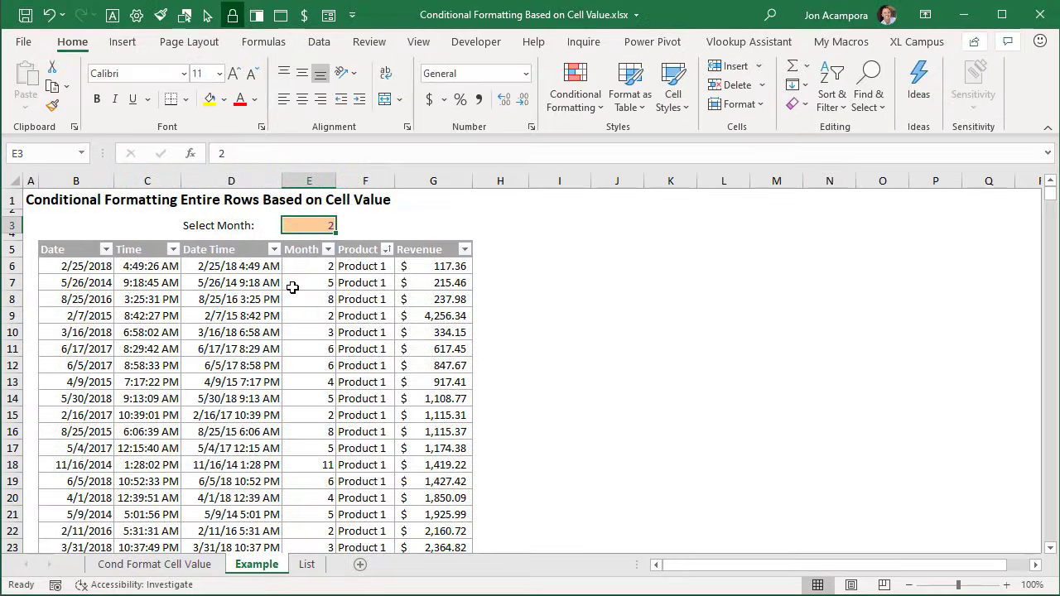
click(300, 267)
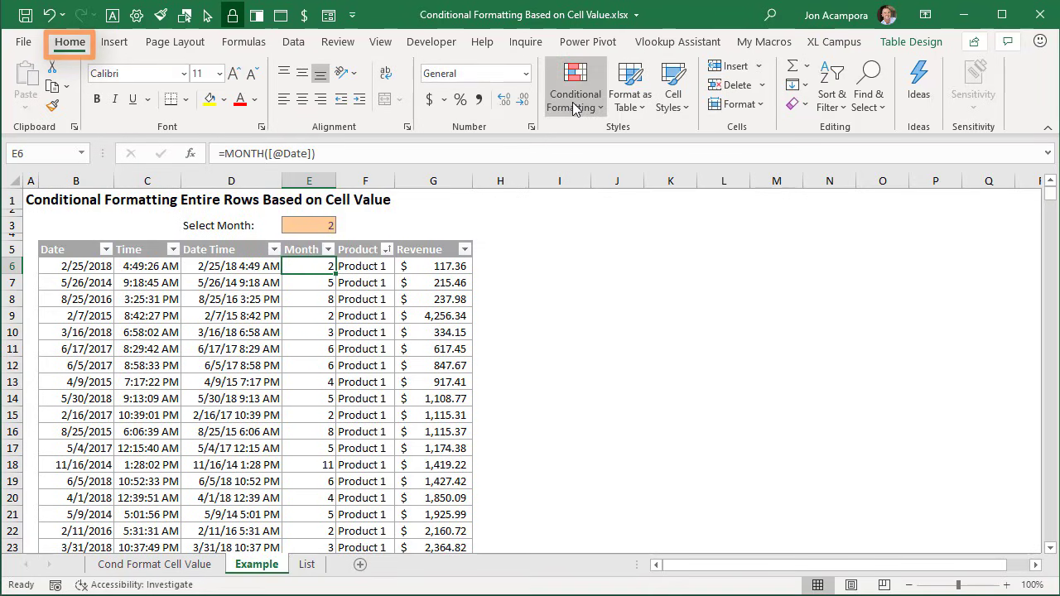
click(575, 100)
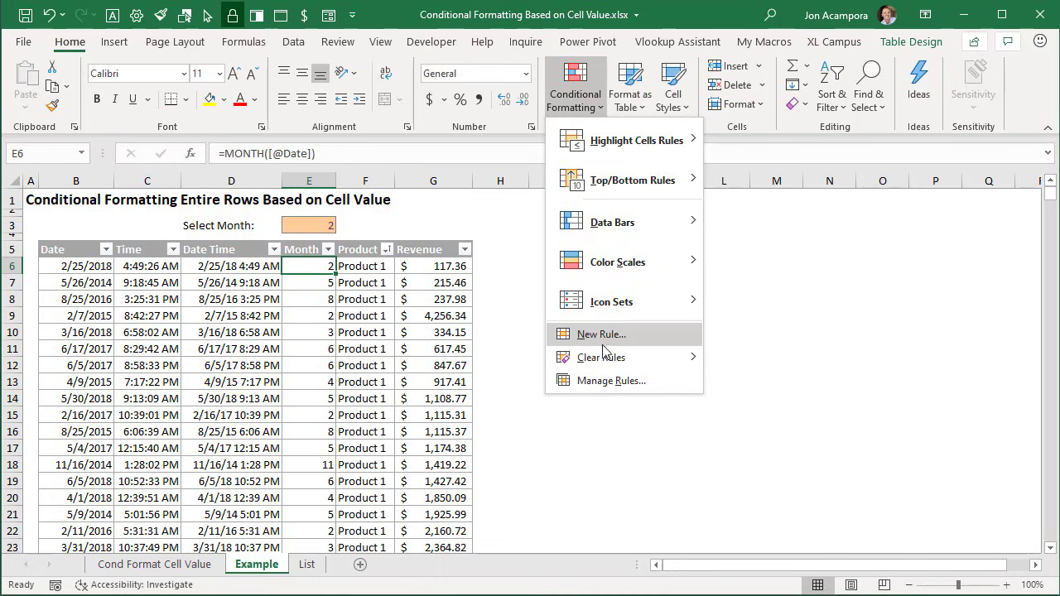
click(605, 381)
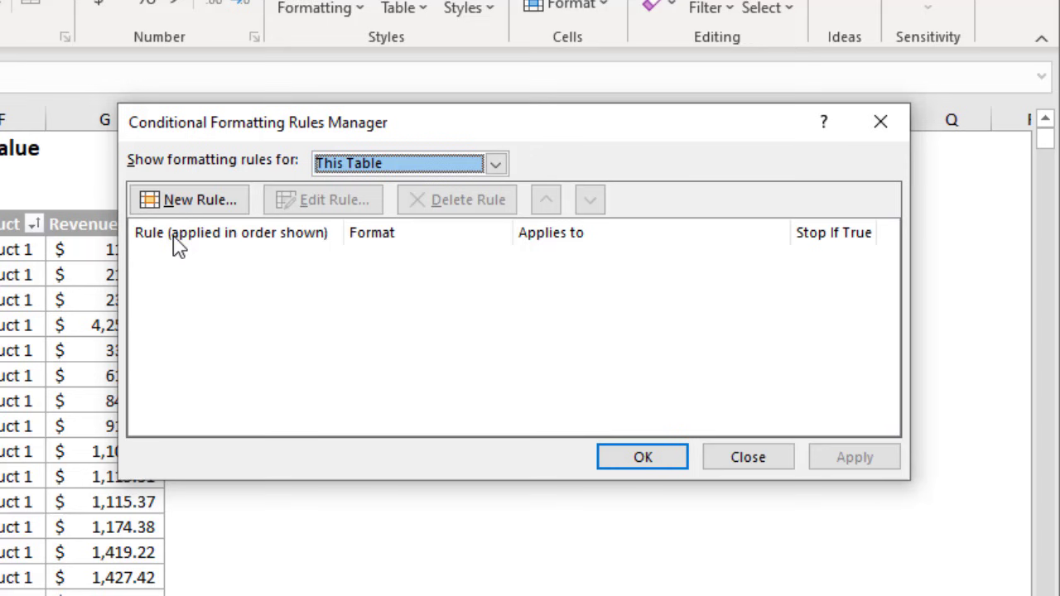
Step: Add a new rule of type 'Use a formula to determine which cells to format'
click(174, 203)
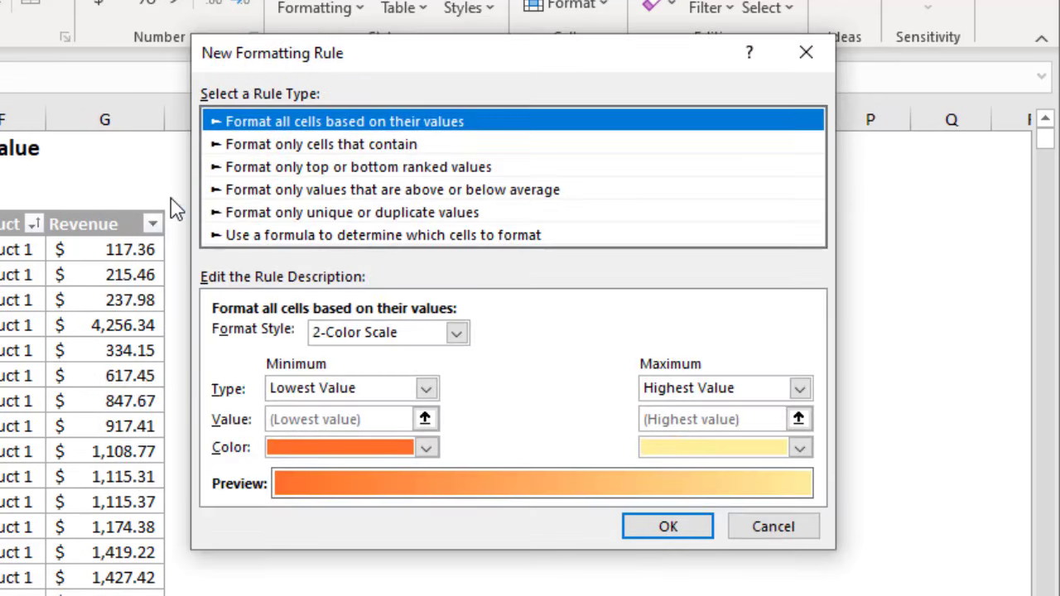
click(258, 238)
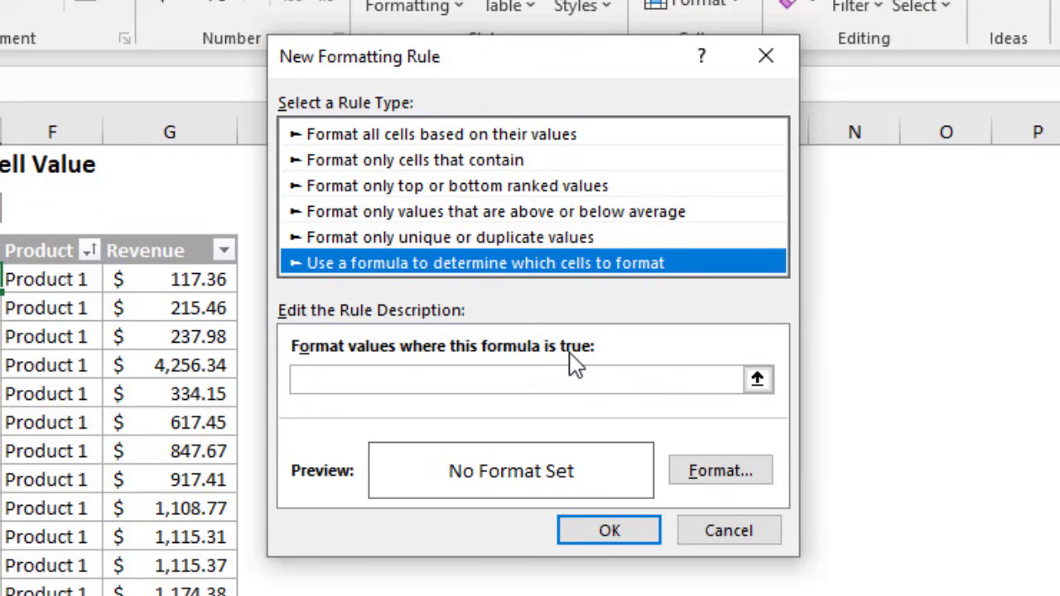
click(311, 379)
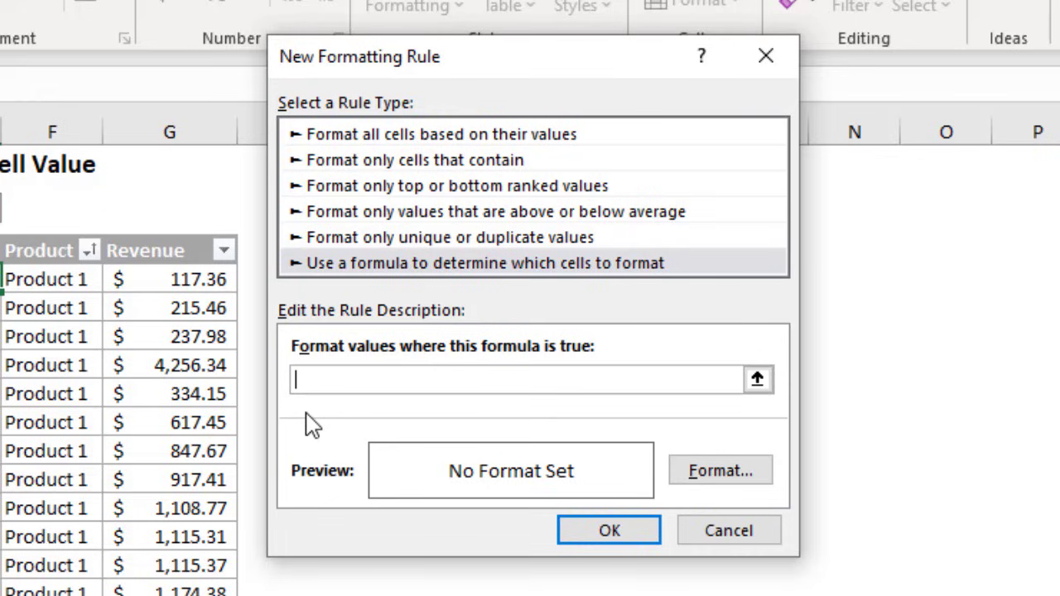
Step: Build the rule formula =$E$3=$E$6 by referencing cells E3 and E6
text(=)
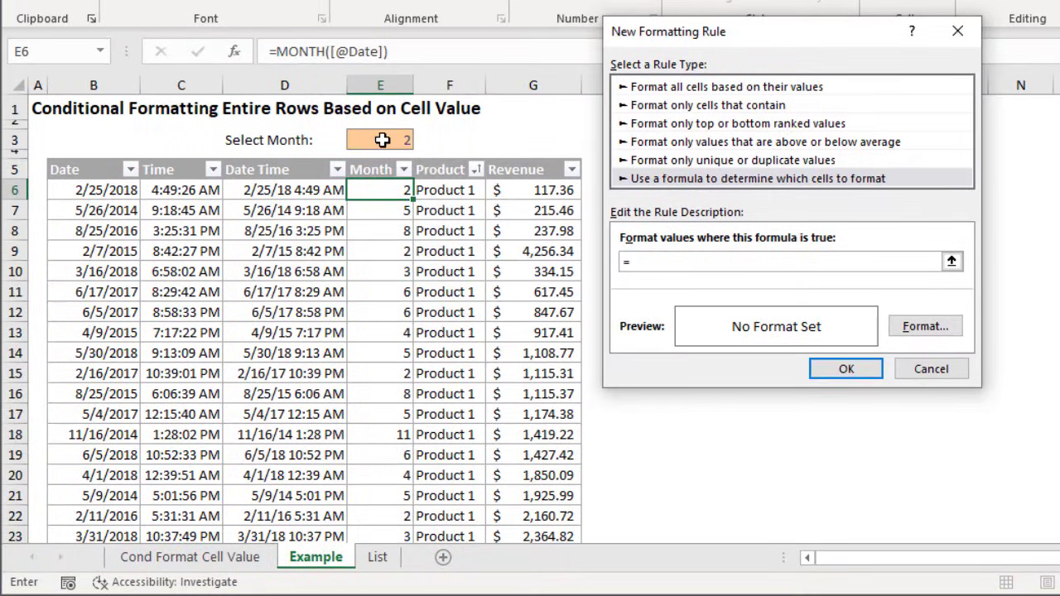
click(383, 139)
text(=)
click(373, 191)
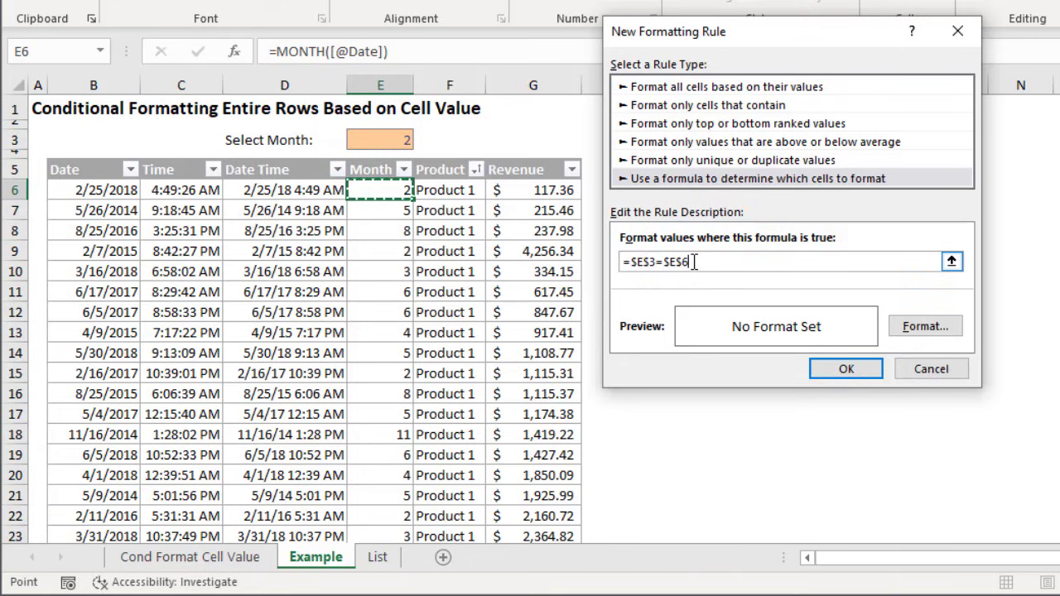
Step: Make the E6 reference row-relative so the formula reads =$E$3=$E6
key(F4)
Step: Format matching cells with a light green fill and green font colour
click(925, 328)
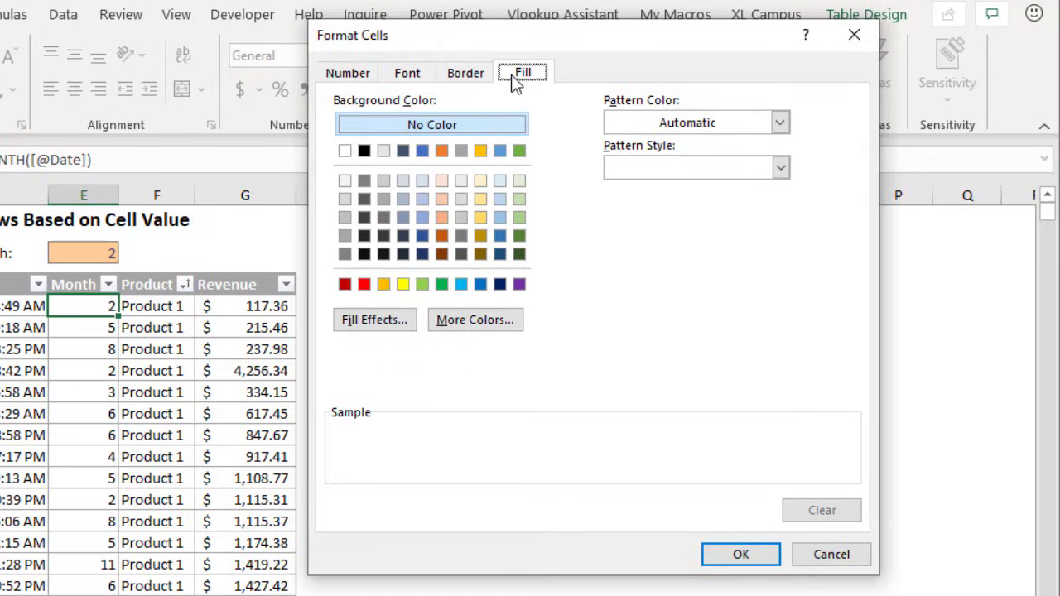
click(516, 184)
click(411, 76)
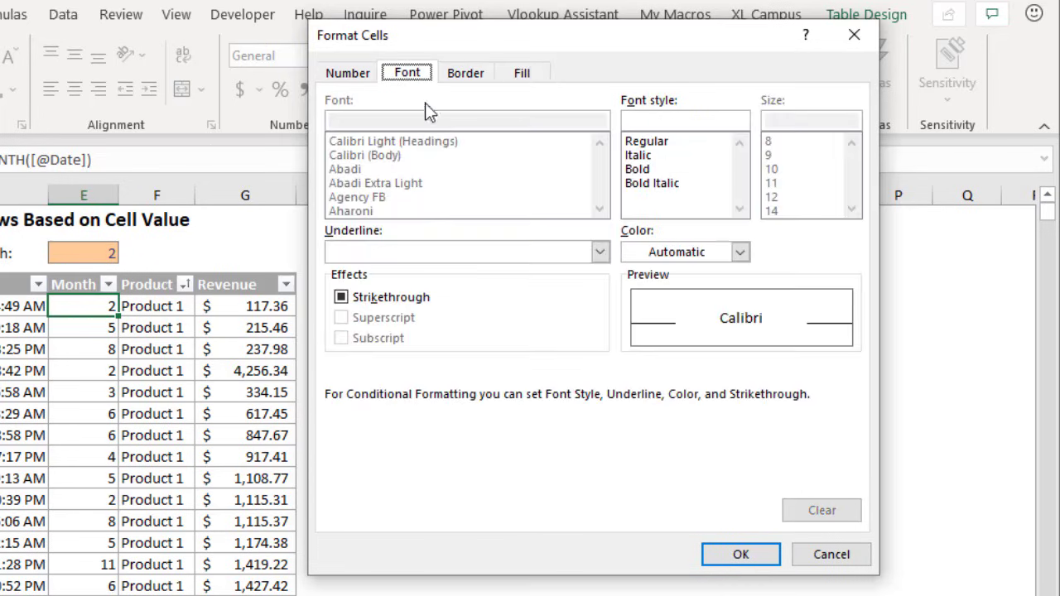
click(739, 254)
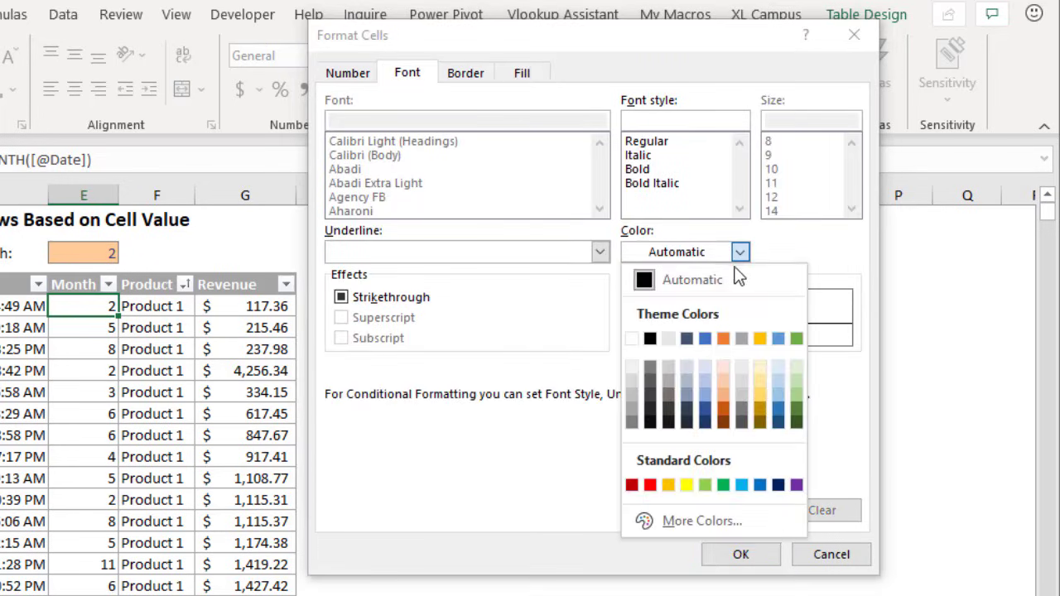
click(796, 339)
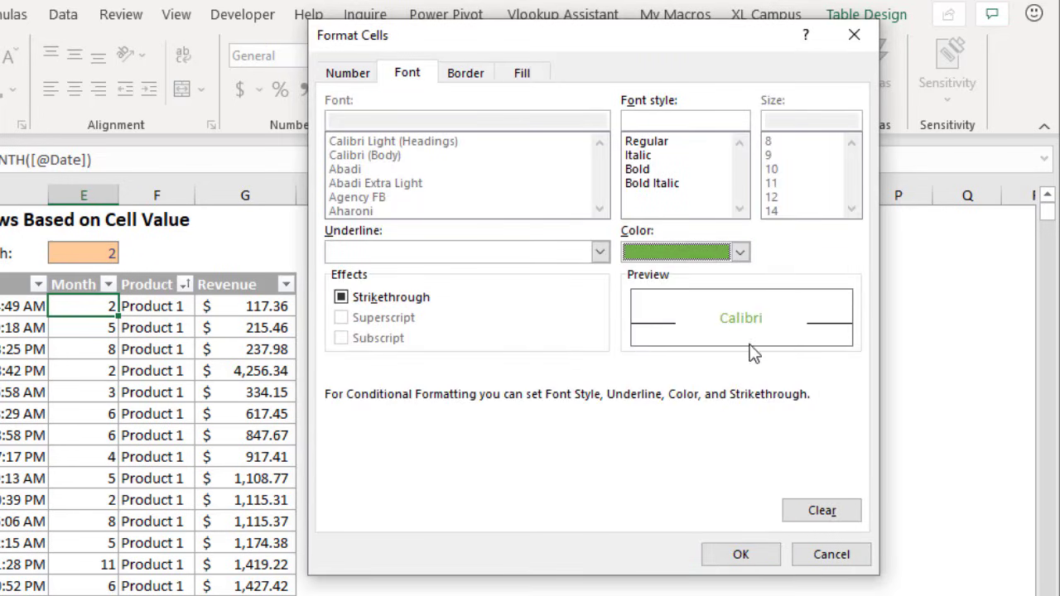
click(734, 553)
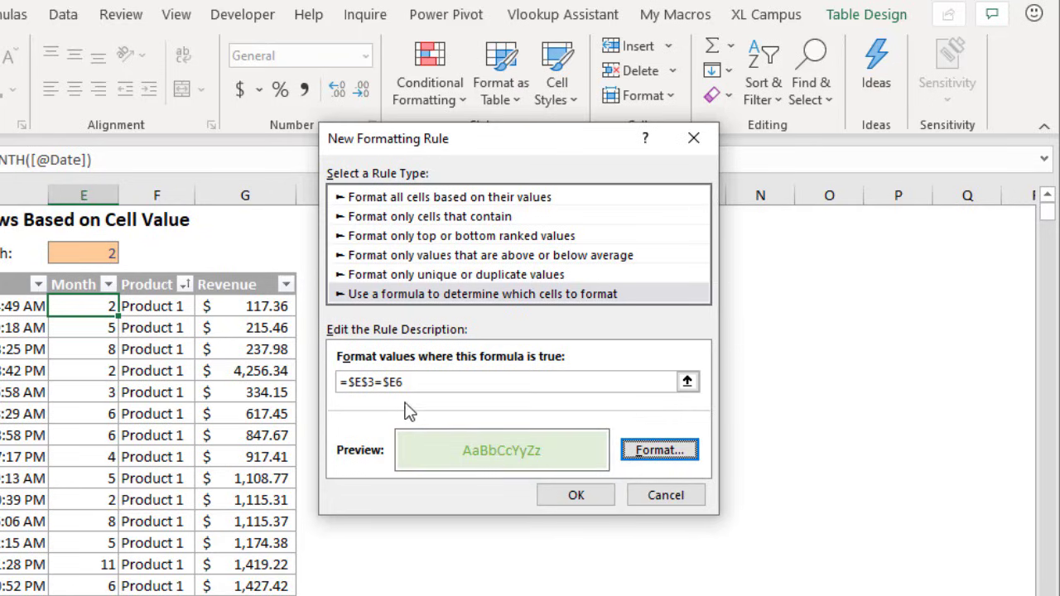
Step: Confirm the green formula rule and apply it, so it covers $E$6
click(566, 497)
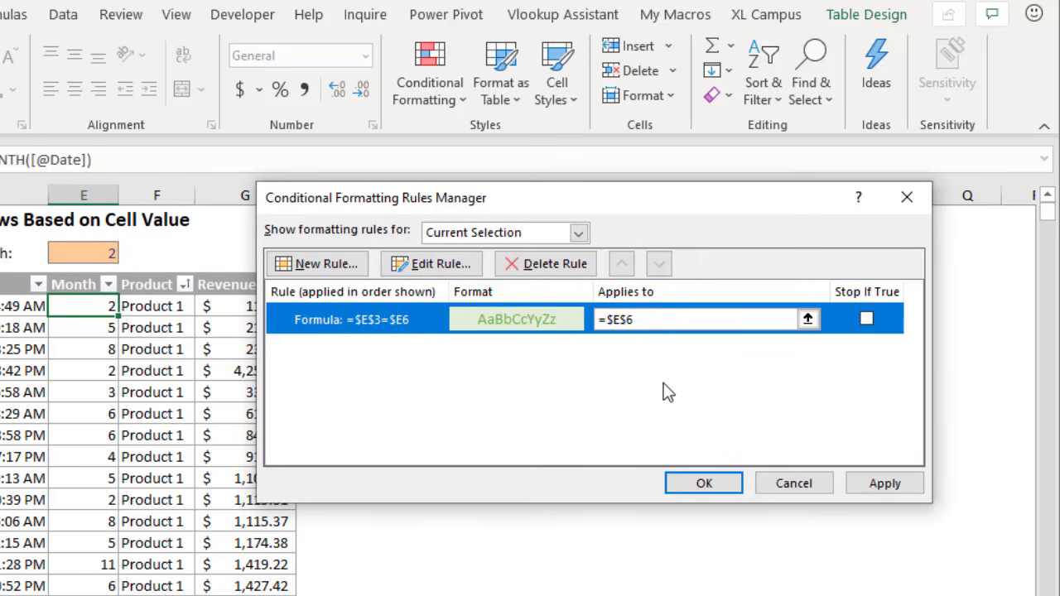
click(863, 484)
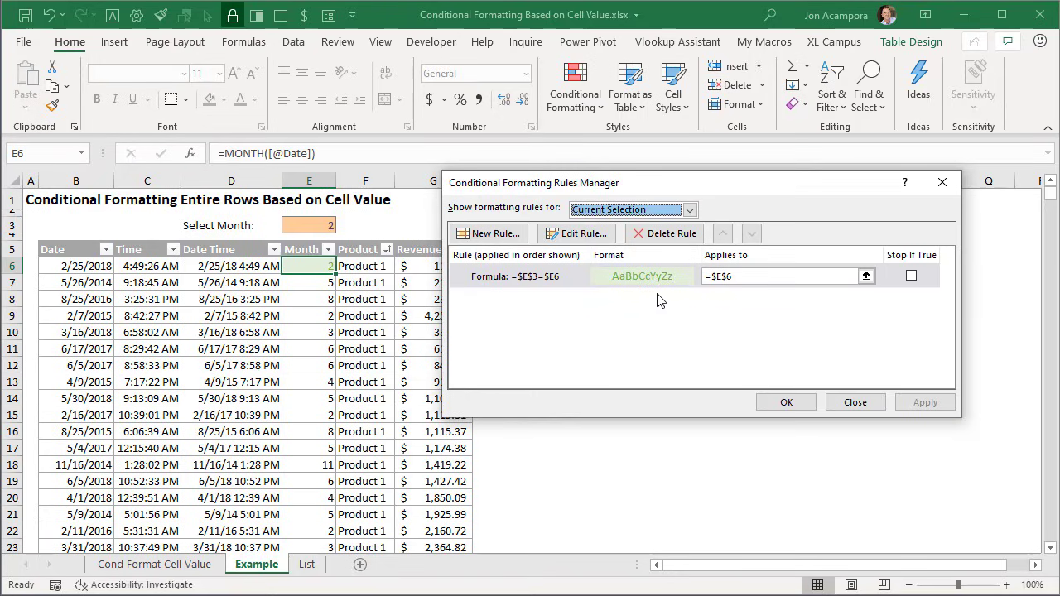
Step: Change the rule's Applies to range to the whole table, =$B$6:$G$1002, starting from B6
click(742, 277)
click(866, 276)
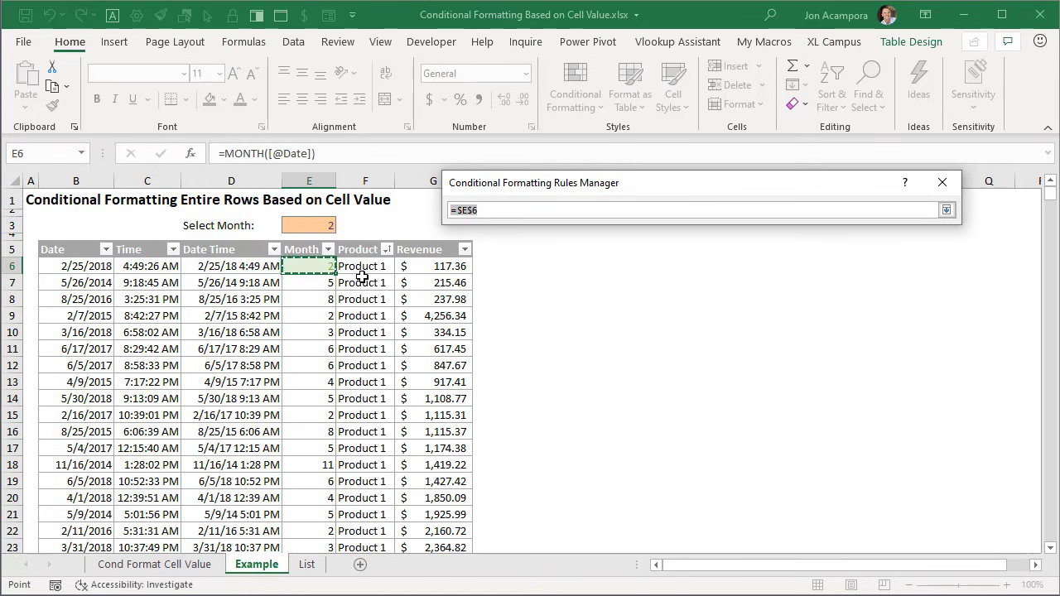
click(76, 265)
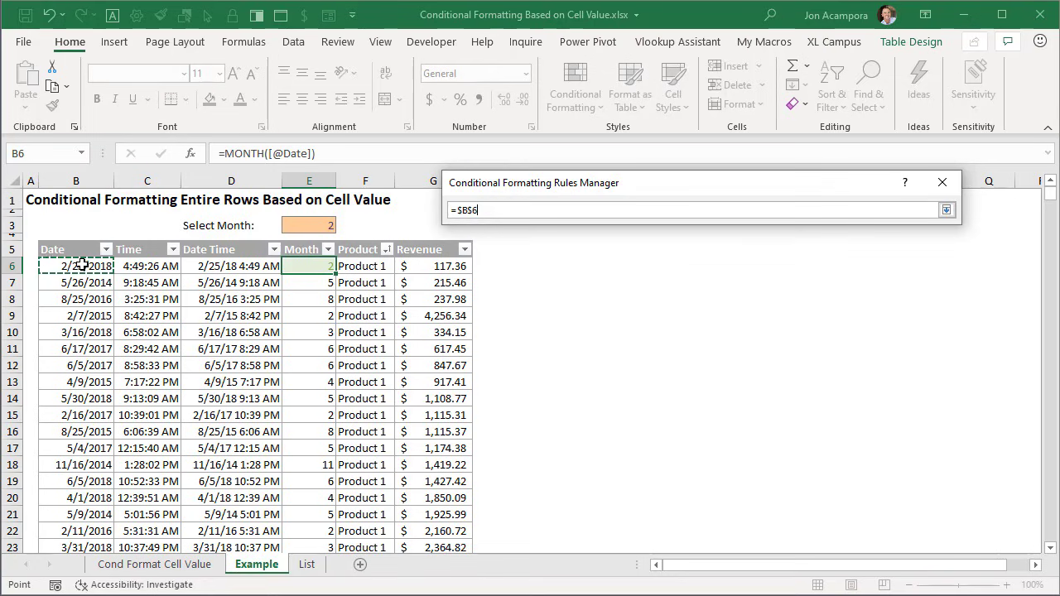
key(ctrl+a)
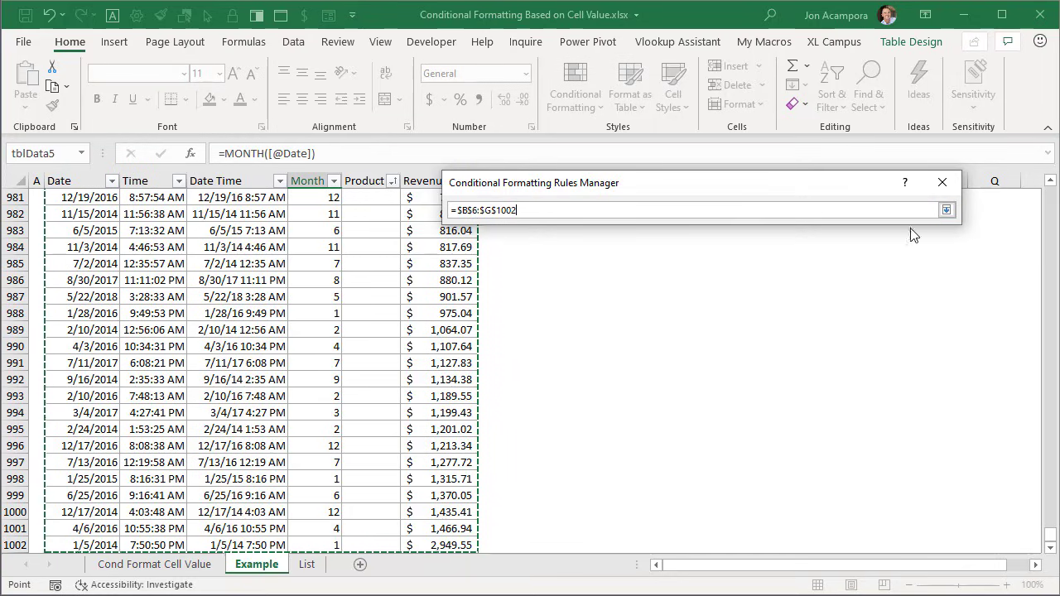
click(946, 209)
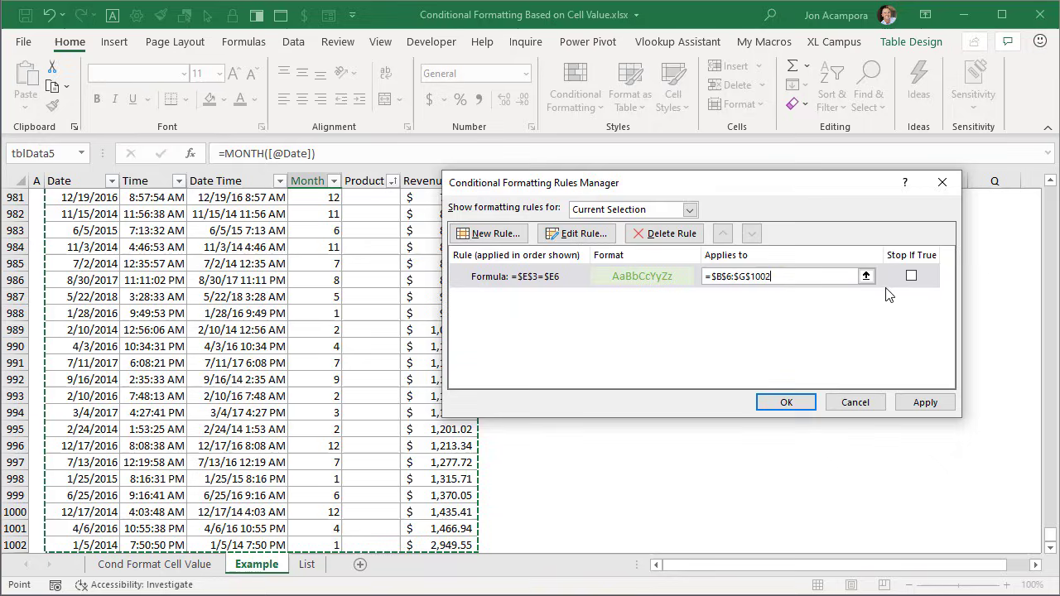
Step: Apply the widened rule so all month-2 rows turn green, then close the Rules Manager
click(922, 403)
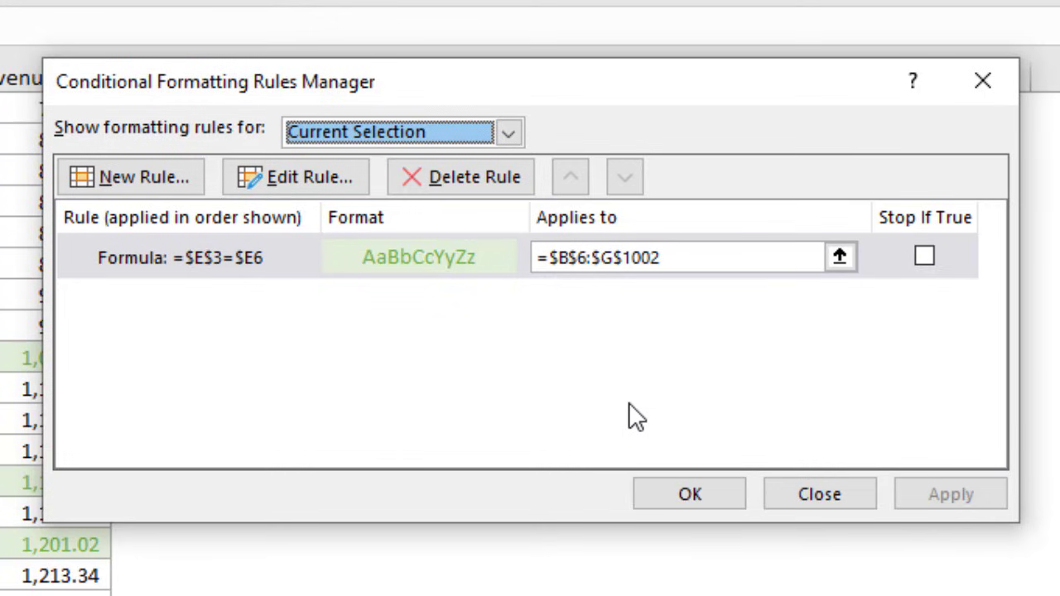
click(681, 497)
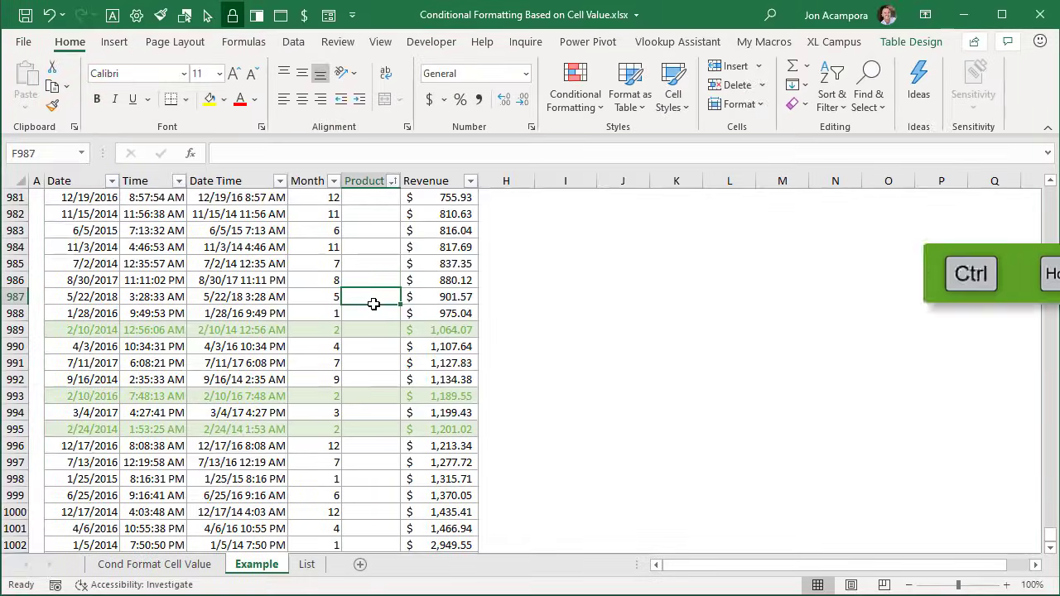
Step: Jump to the top of the sheet and choose 6 from the E3 Select Month dropdown
key(ctrl+Home)
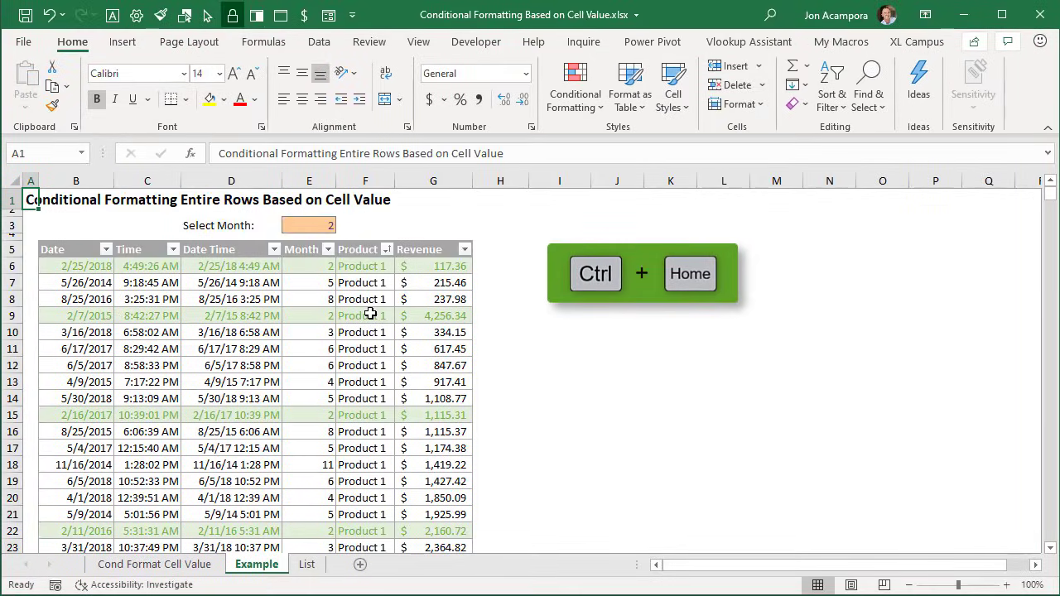
click(311, 224)
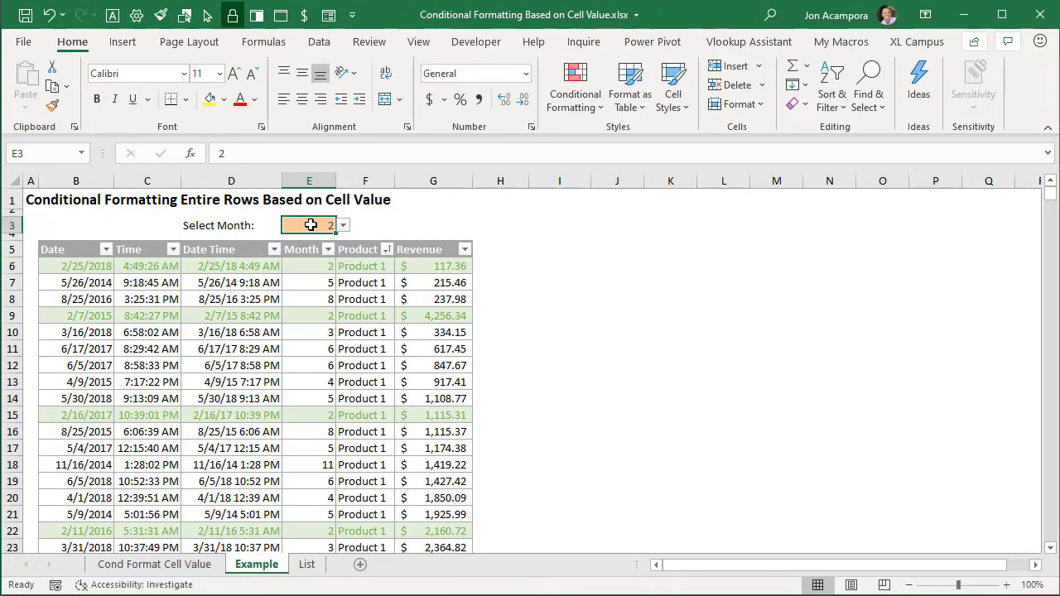
click(343, 226)
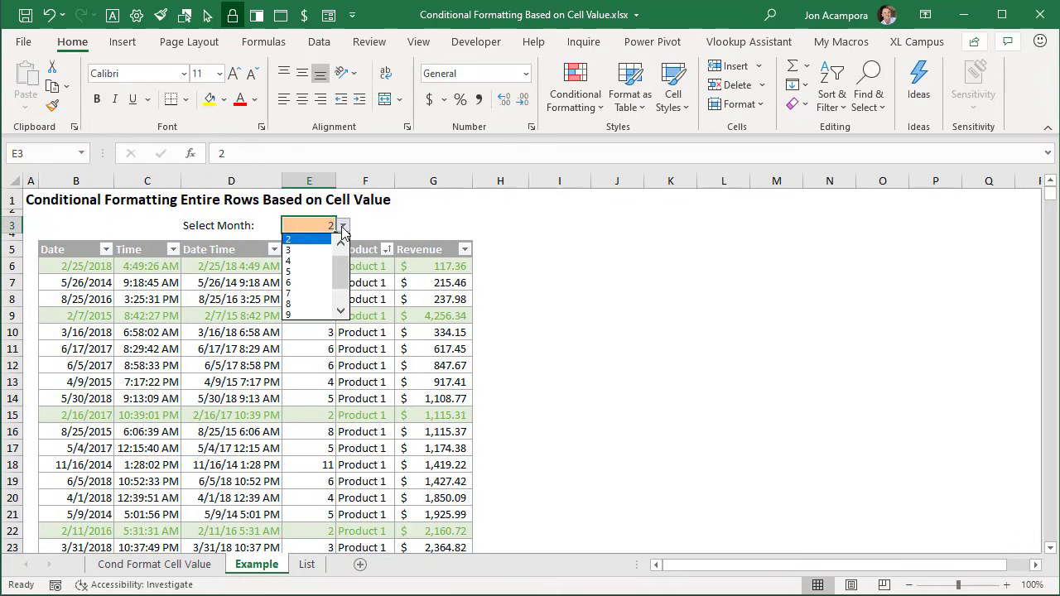
click(308, 286)
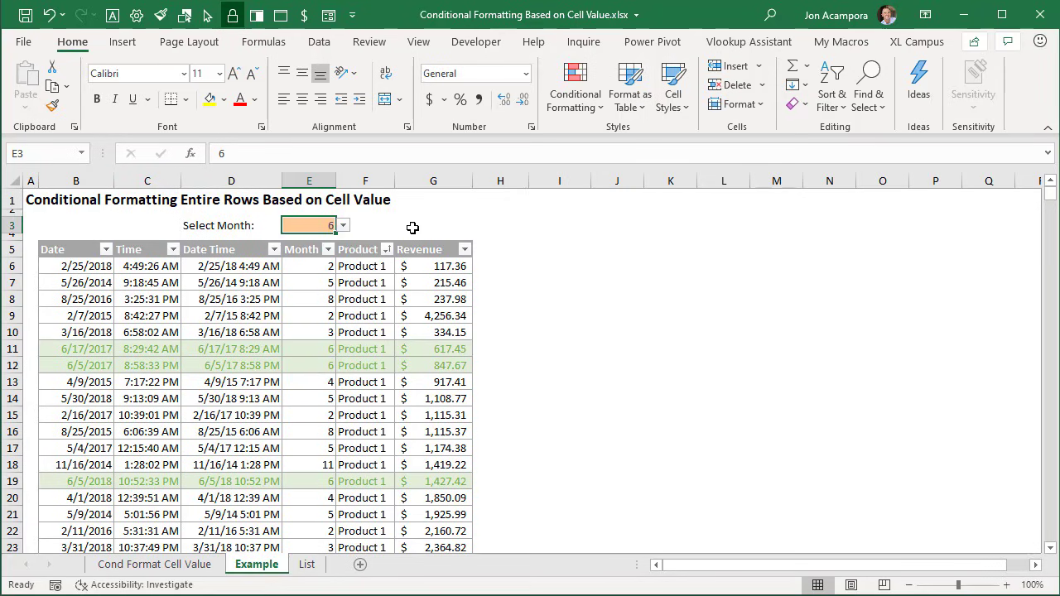
Step: Open the conditional formatting rules manager showing all rules for this worksheet
click(562, 103)
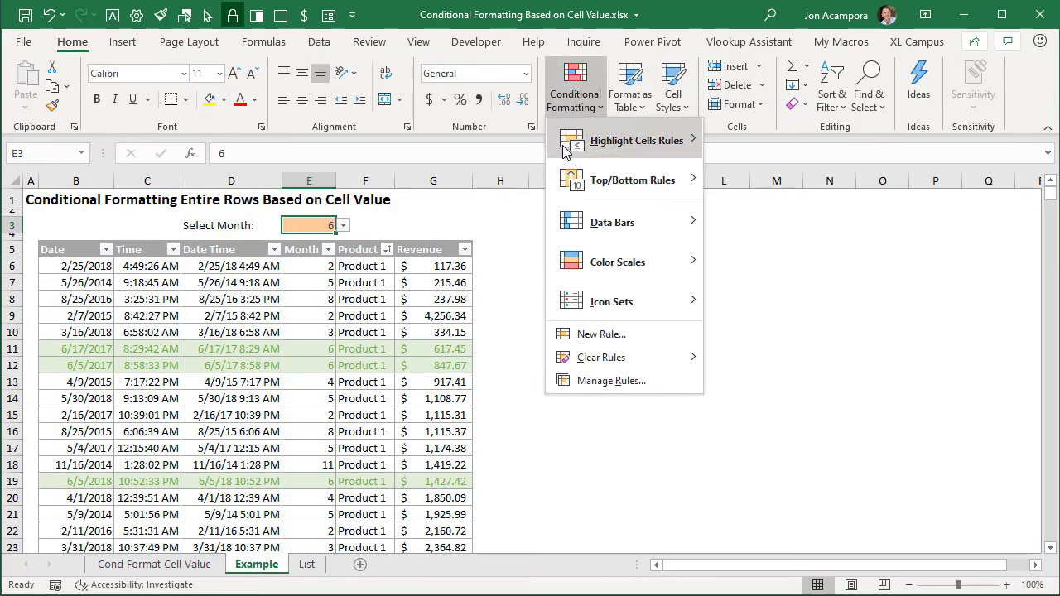
click(593, 381)
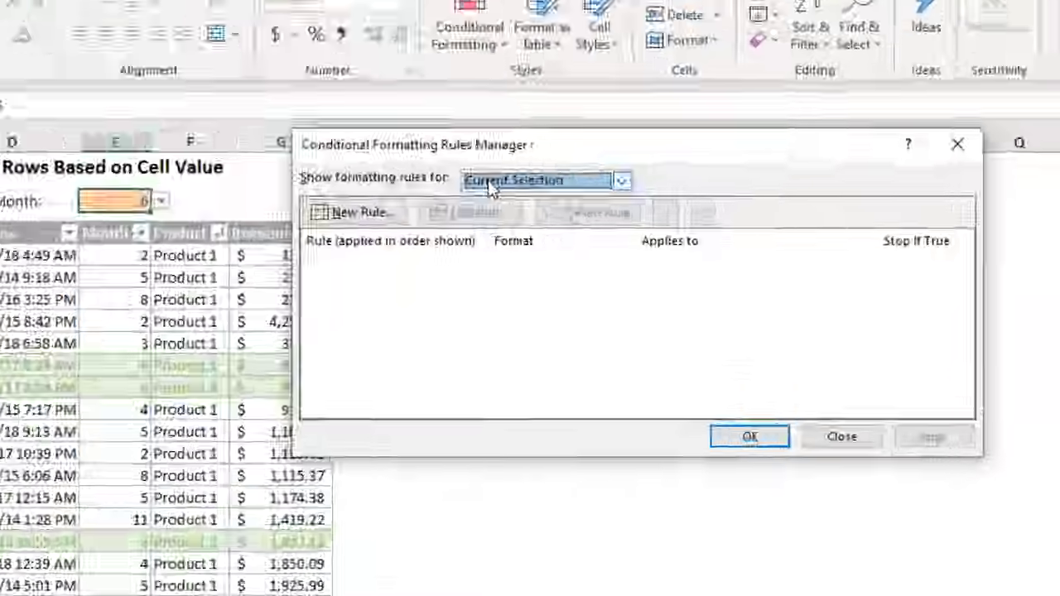
click(491, 187)
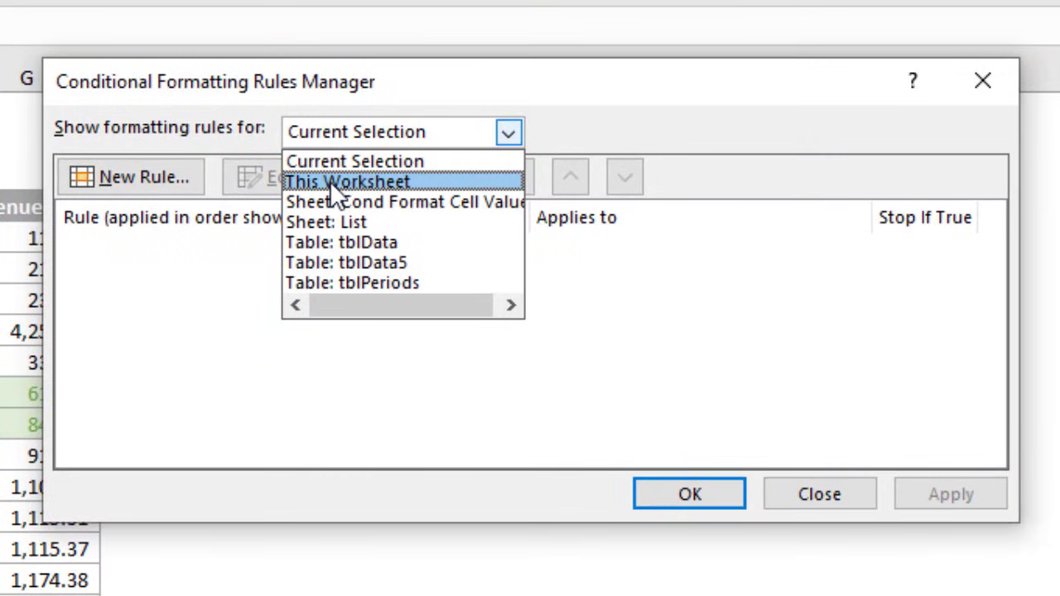
click(330, 182)
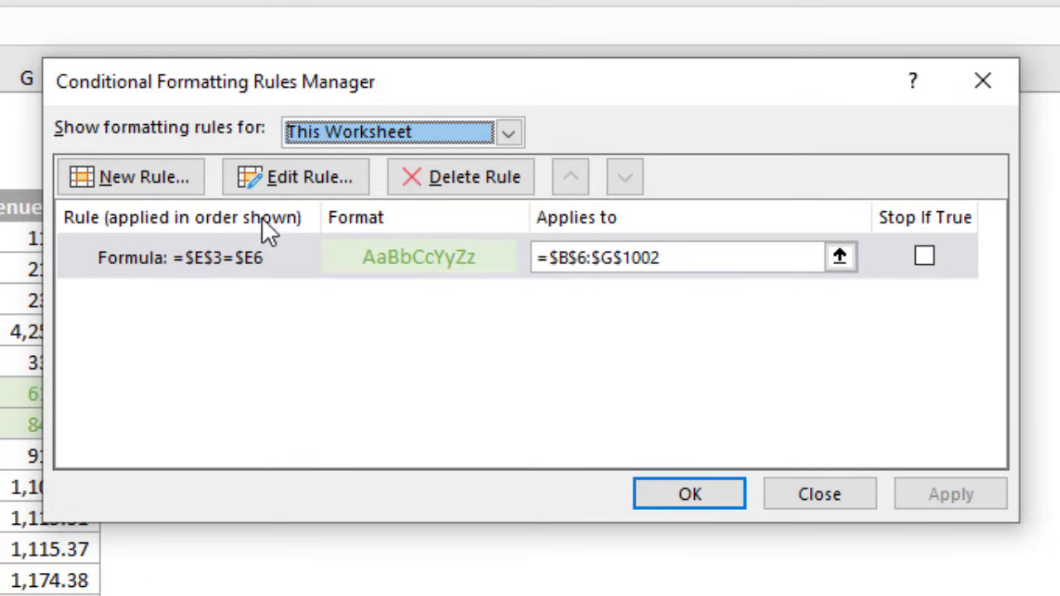
Step: Change the row-highlight rule's formula to =$E$3<=$E6 and apply it
click(265, 257)
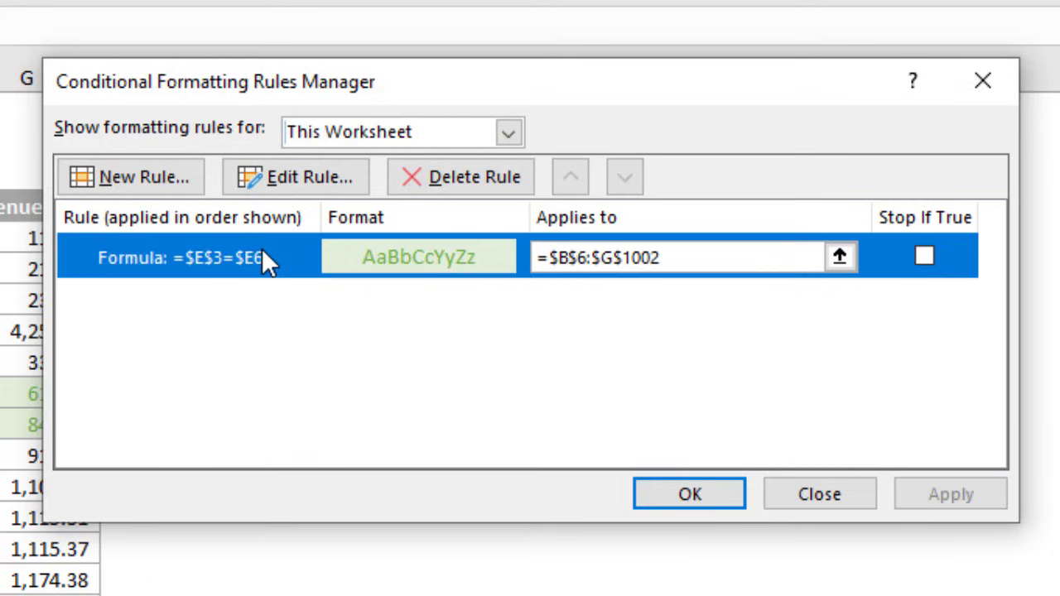
click(273, 176)
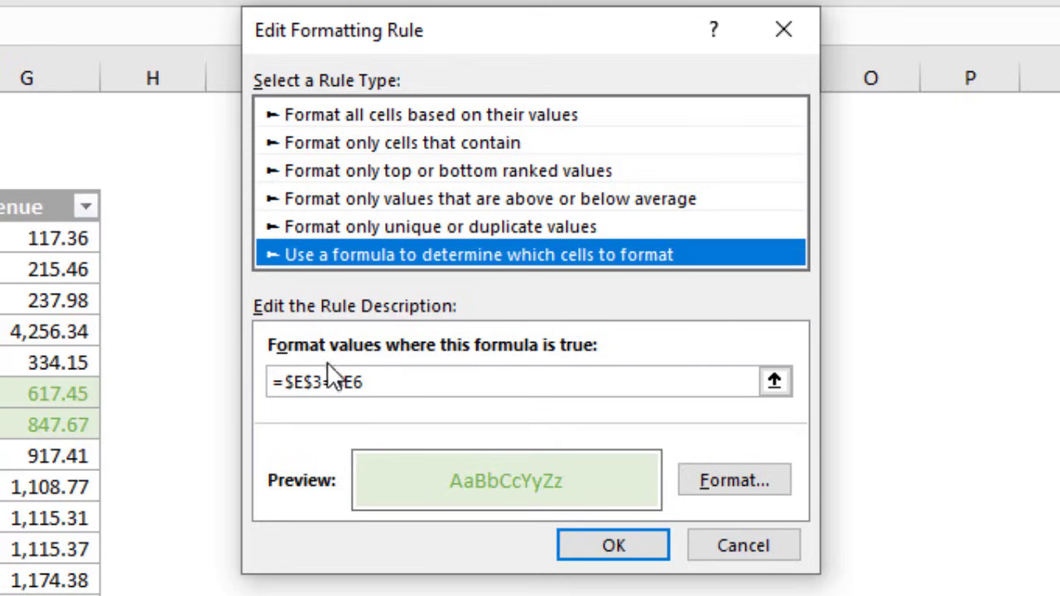
click(335, 382)
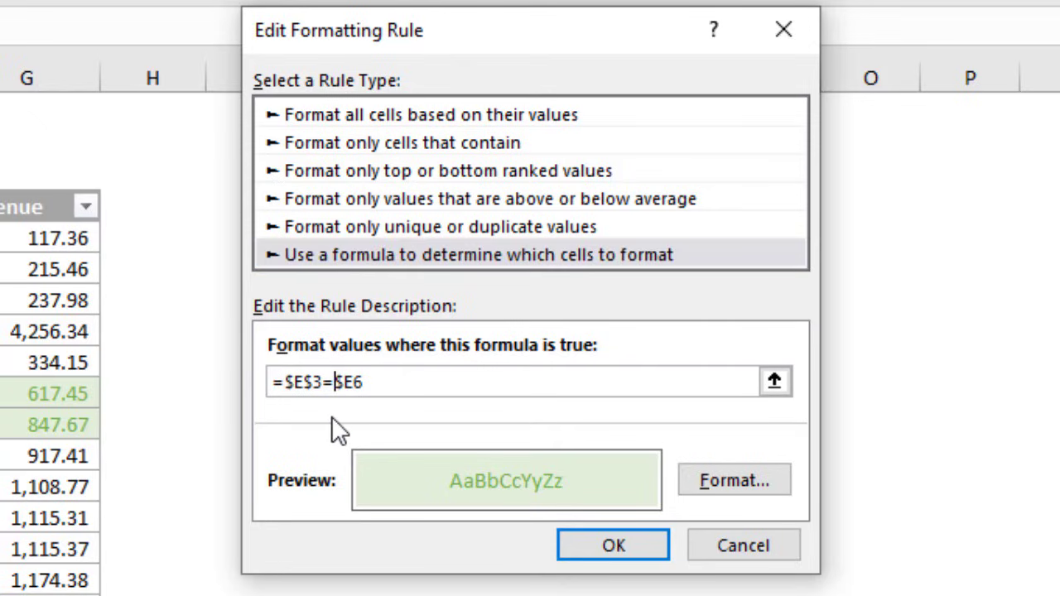
key(BackSpace)
text(<=)
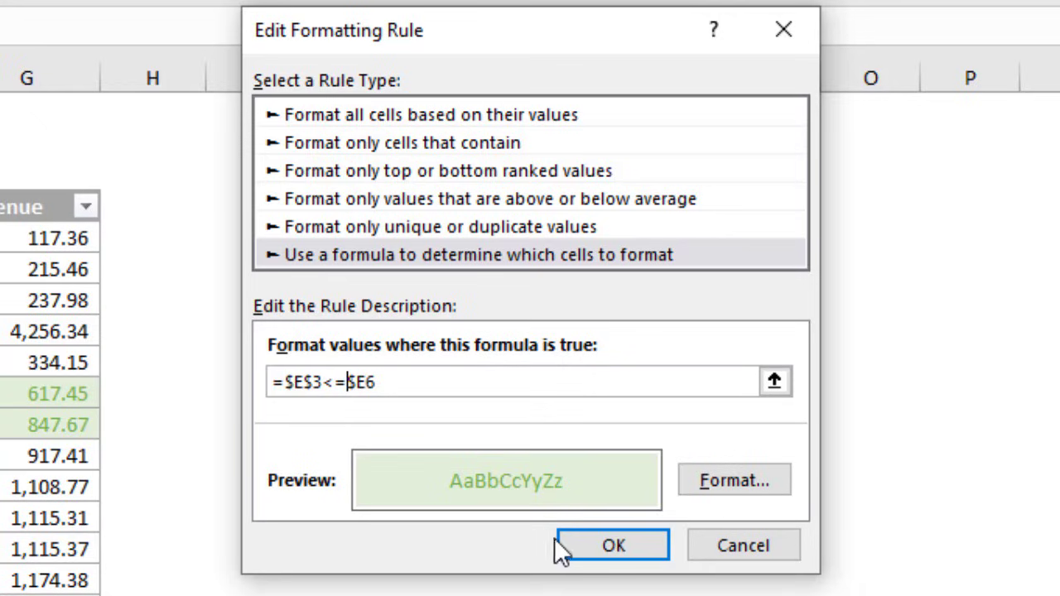
click(599, 547)
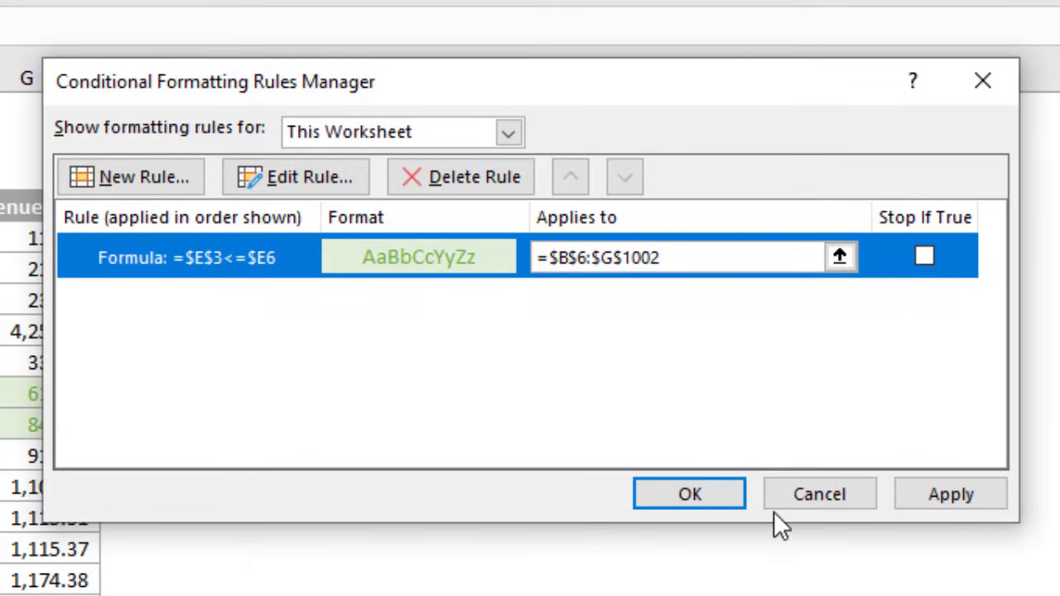
click(924, 497)
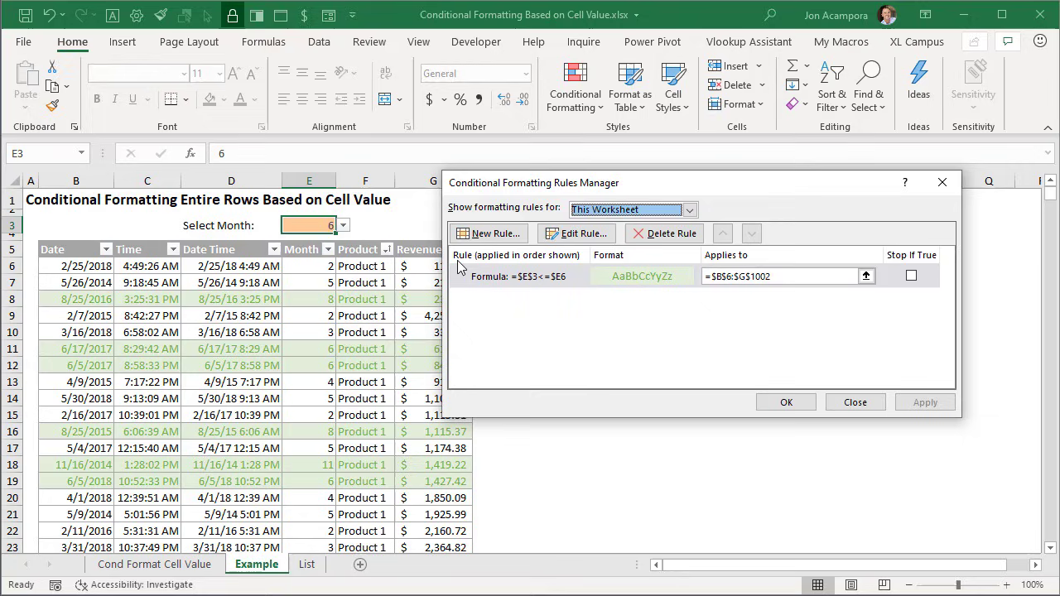
Step: Edit the highlight rule's formula from <= to =$E$3<>$E6, apply, and confirm with OK
click(522, 276)
click(557, 234)
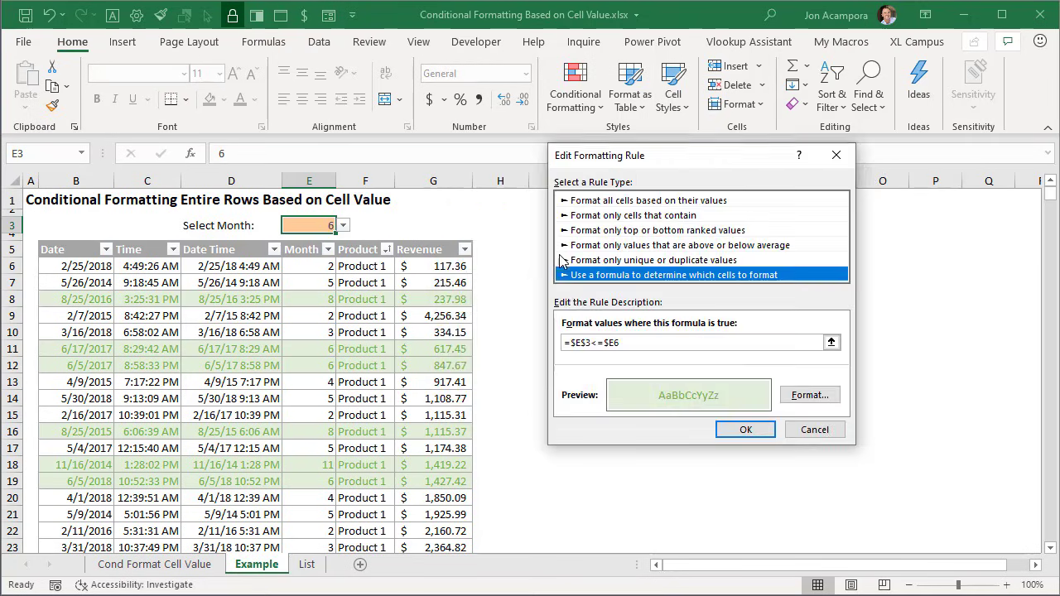
click(604, 344)
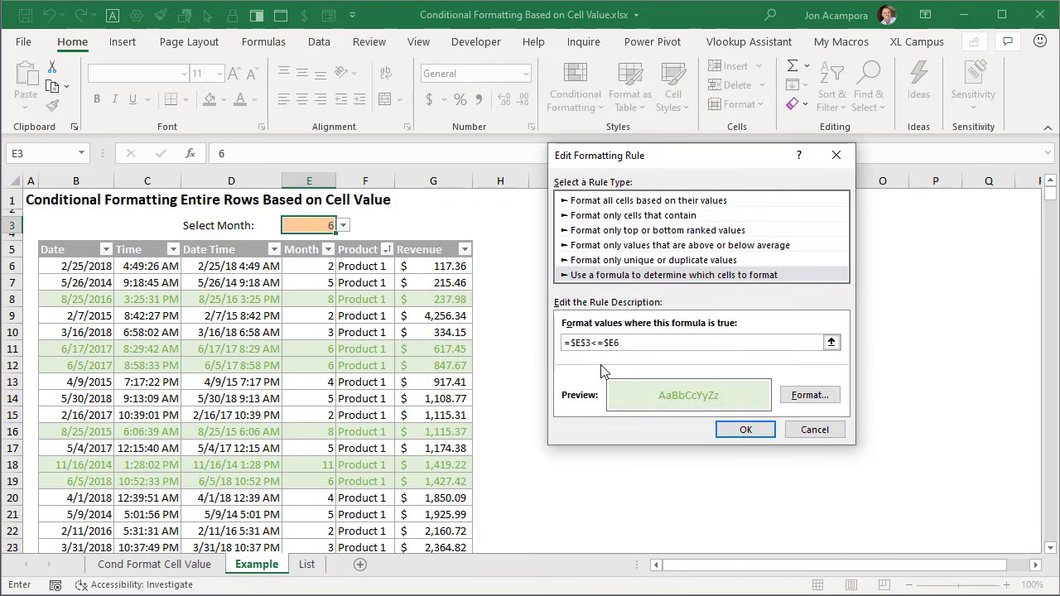
key(BackSpace)
text(>)
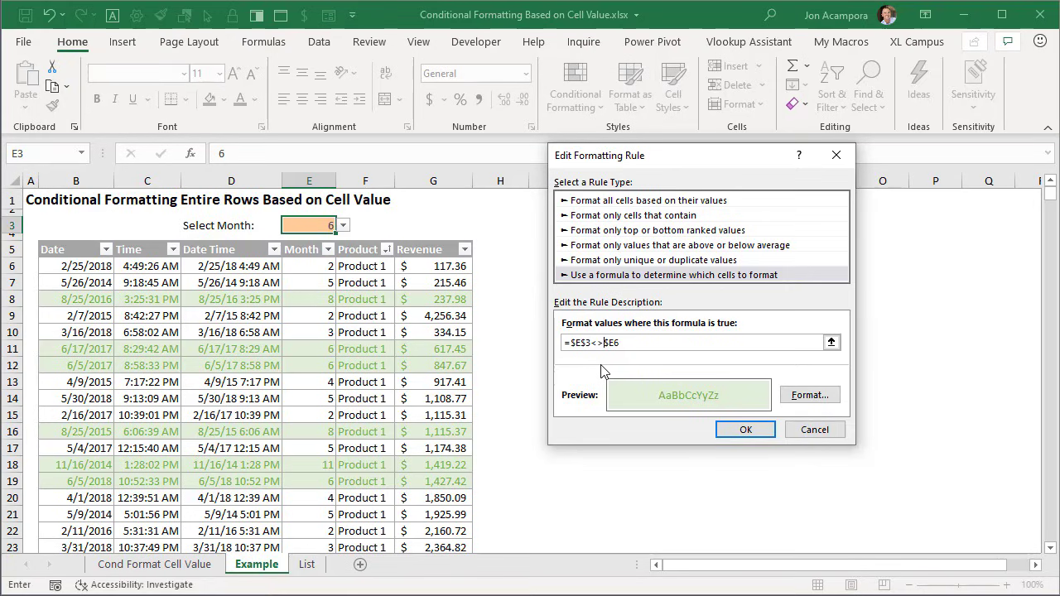
click(741, 429)
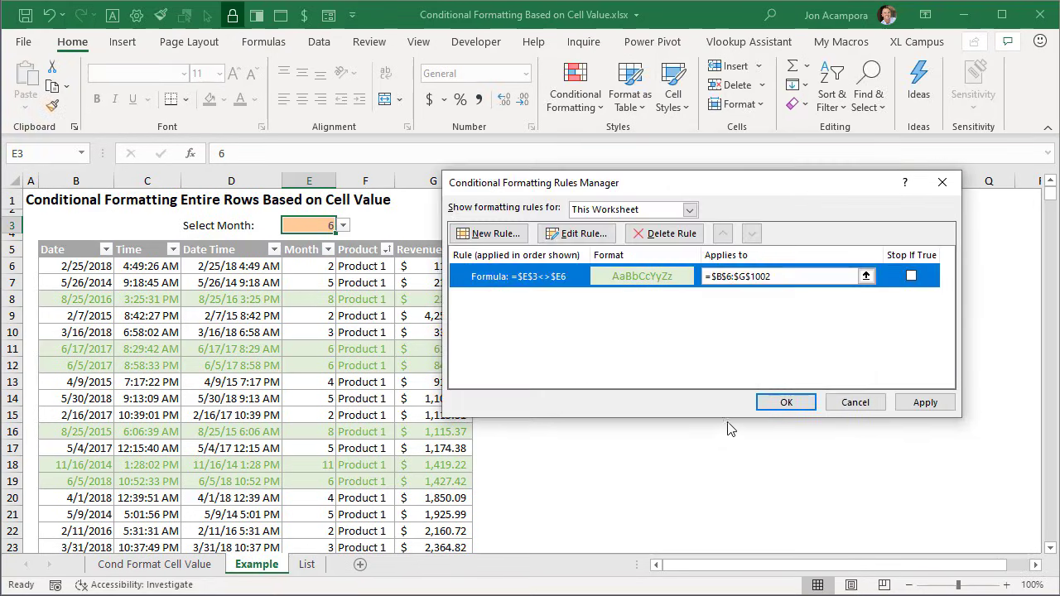
click(924, 402)
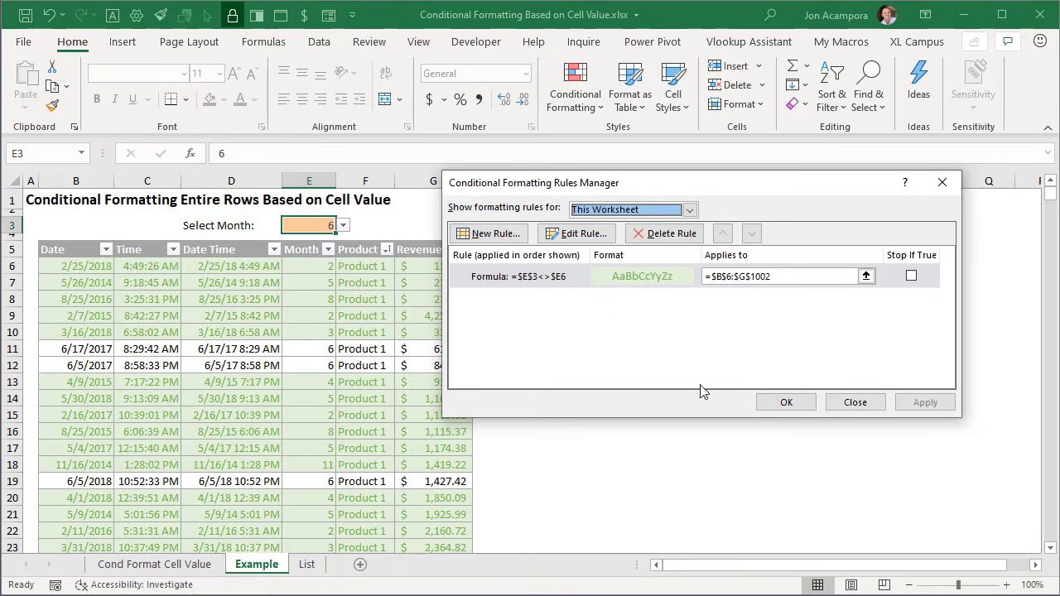
click(785, 402)
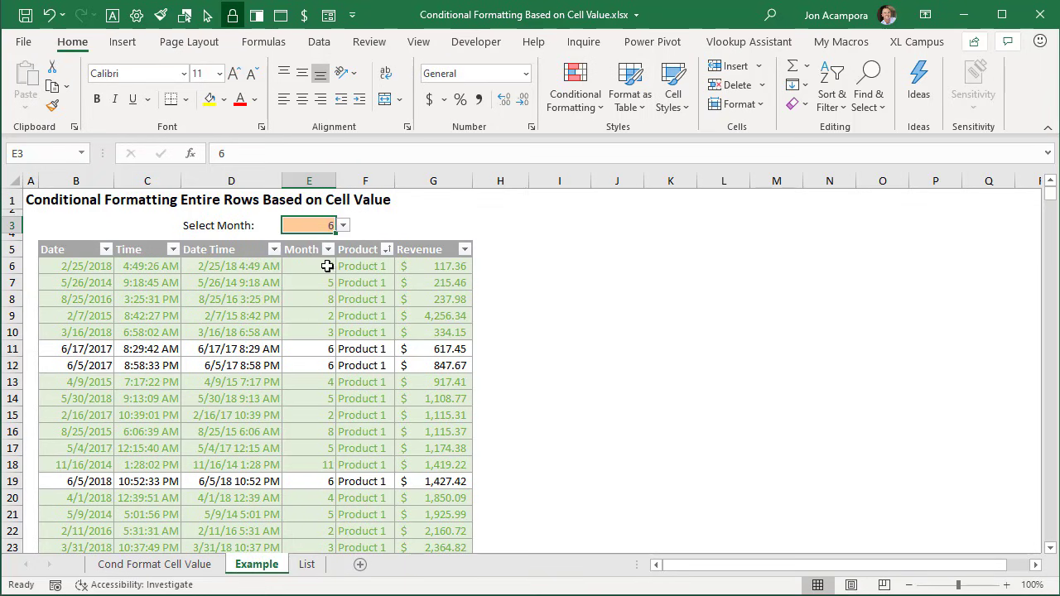
Step: Enter the test formula =e3=e6 in cell I6
click(539, 271)
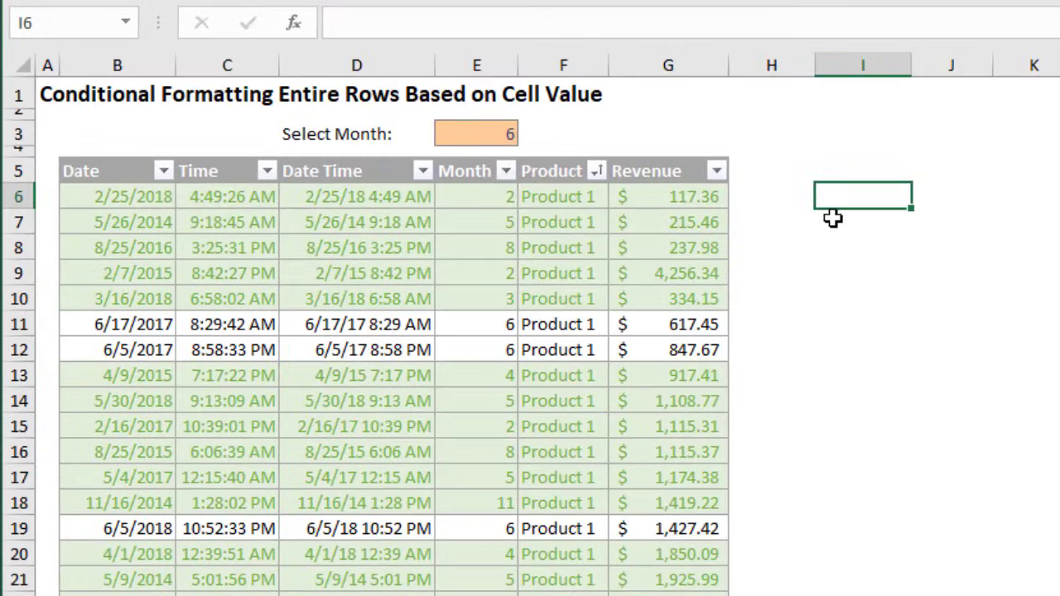
text(=e3=)
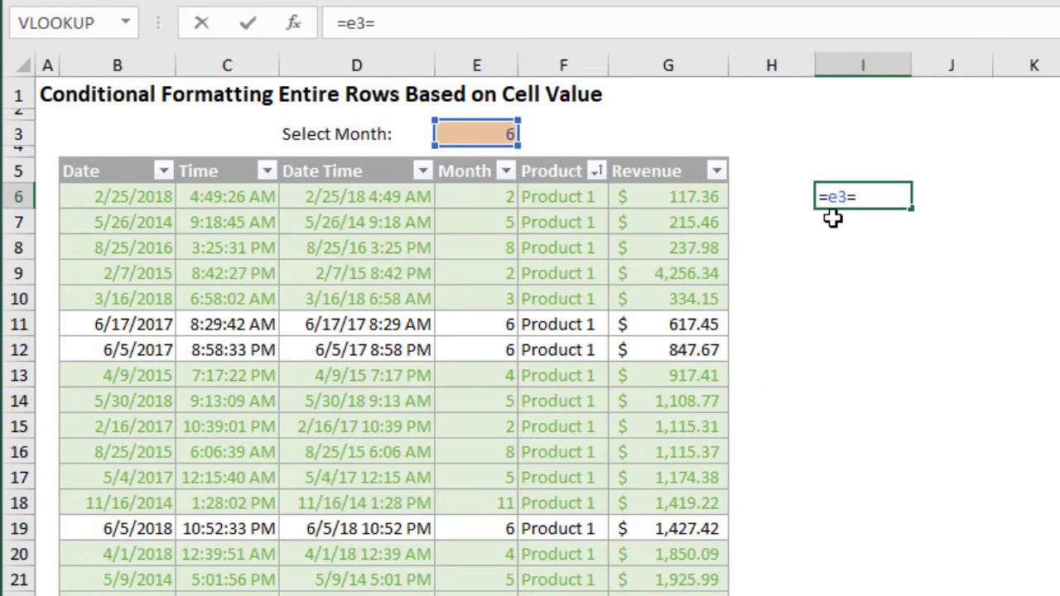
text(e6)
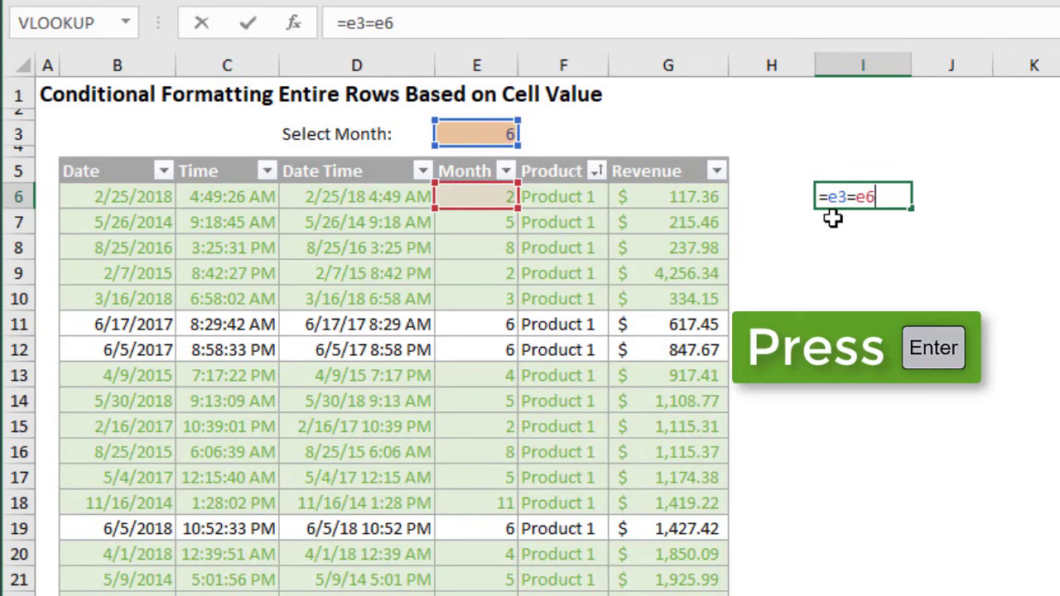
key(Return)
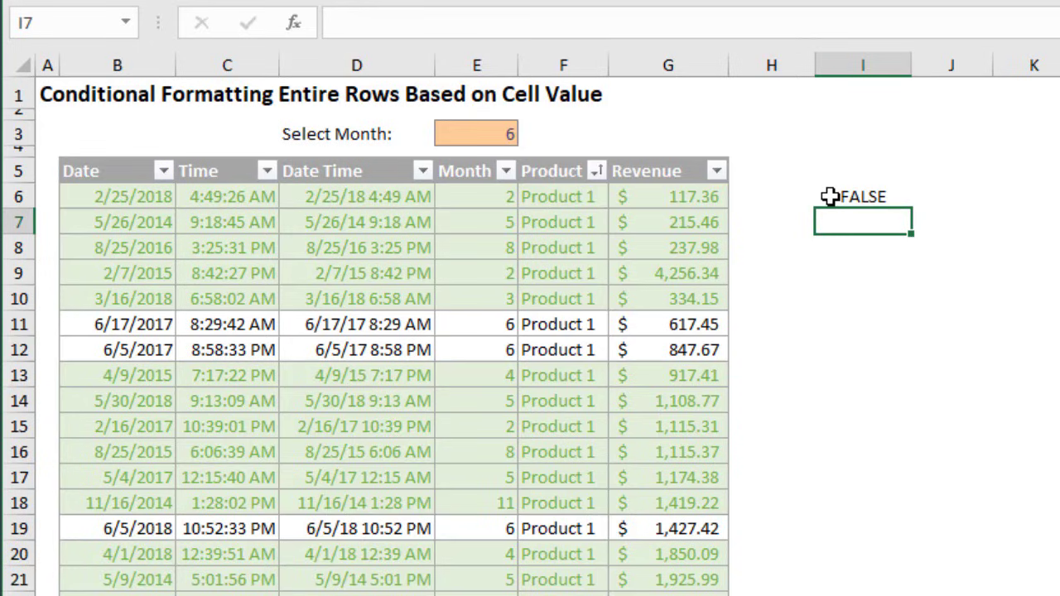
Step: Set Select Month in E3 to 2 using its dropdown list
click(493, 134)
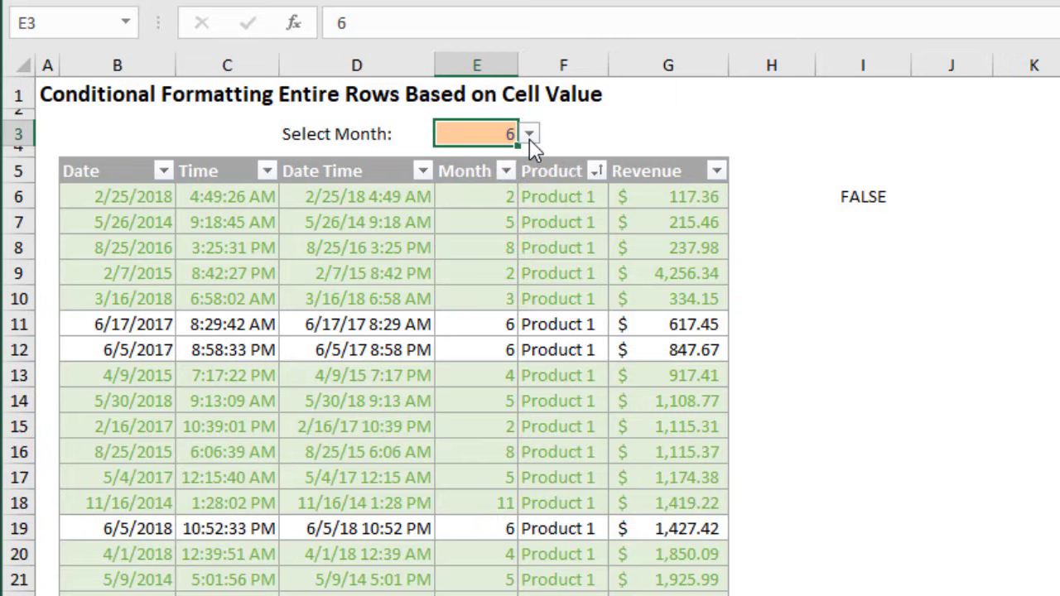
click(530, 137)
scroll(526, 208, up, 2)
click(471, 166)
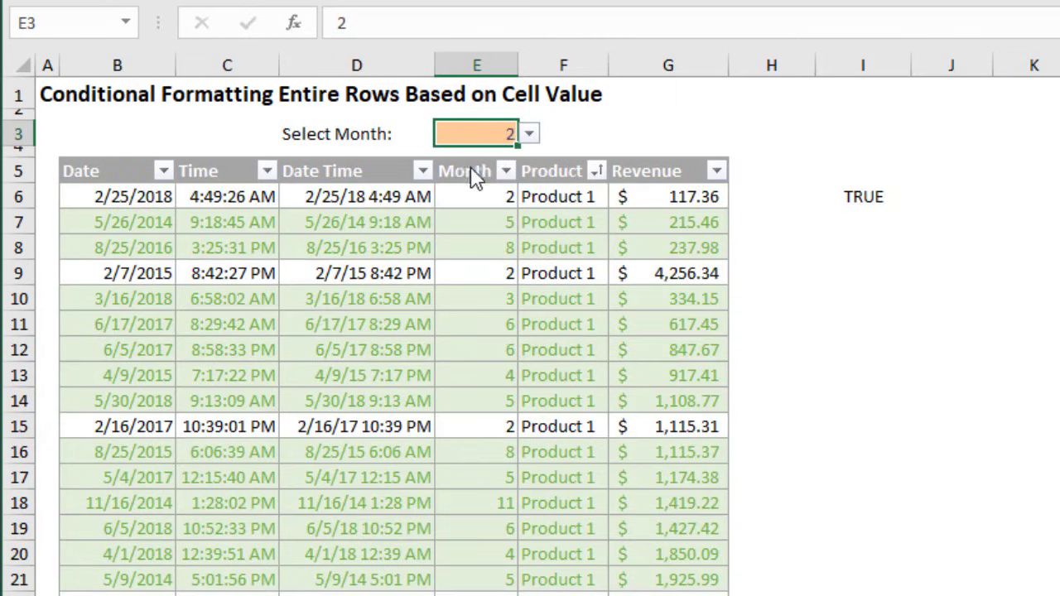